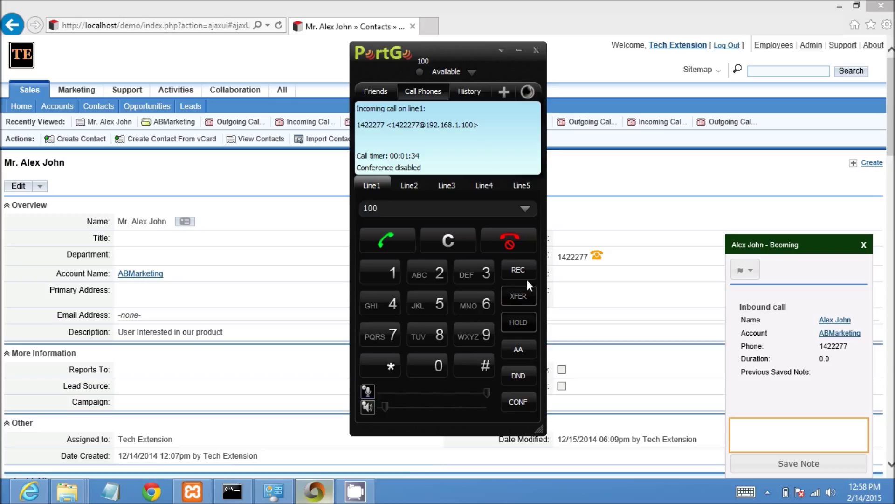
{"action": "left_click", "coordinate": [399, 245]}
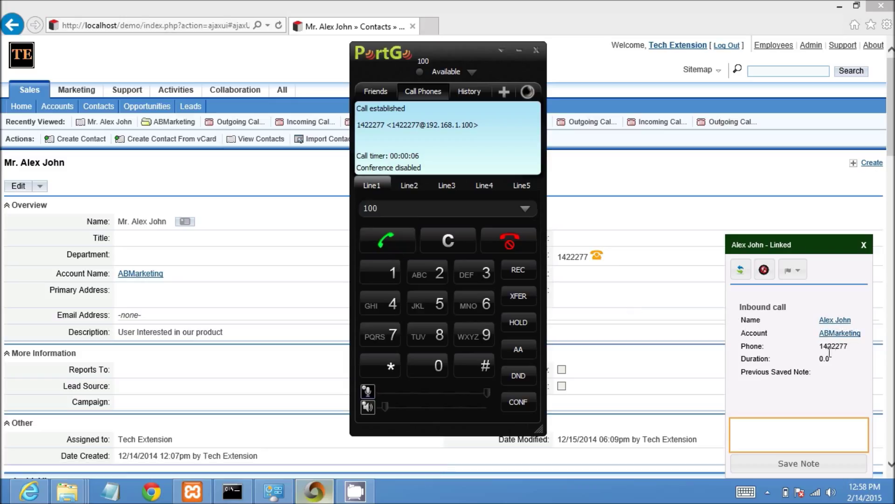
{"action": "left_click", "coordinate": [518, 50]}
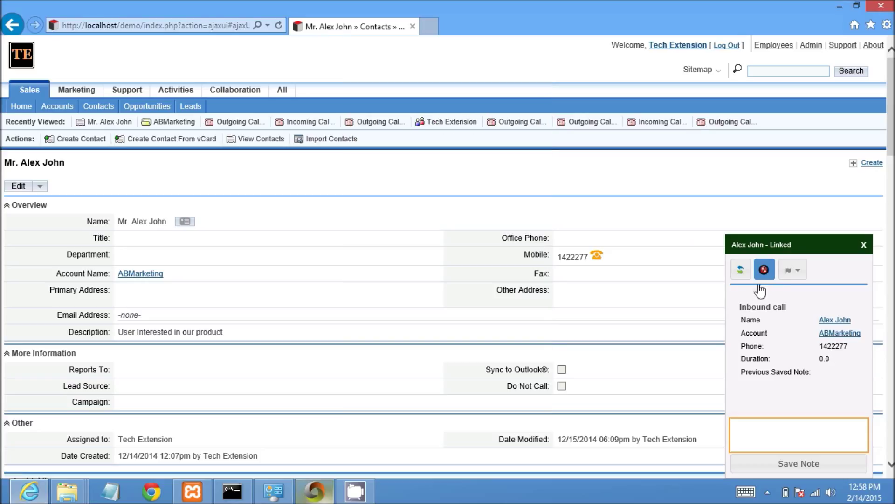
Start a call transfer from the pop-up, then cancel the extension prompt without transferring.
{"action": "left_click", "coordinate": [742, 270]}
{"action": "type", "text": "101"}
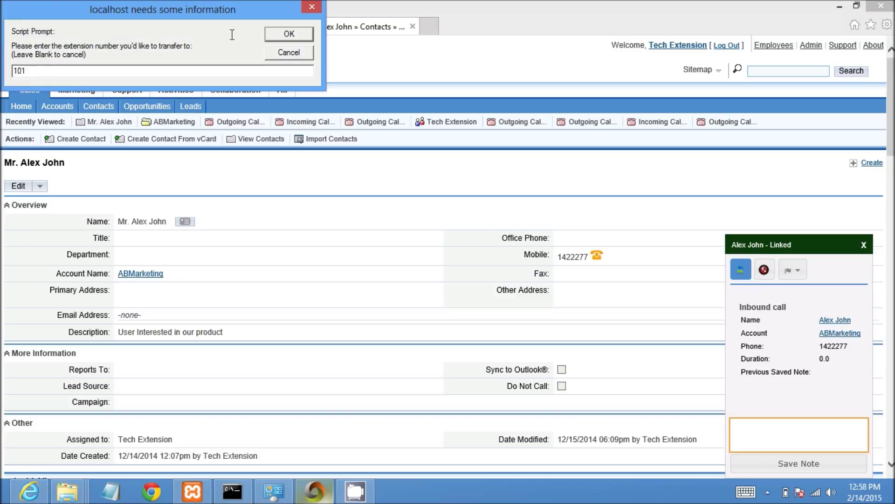
{"action": "left_click", "coordinate": [313, 9]}
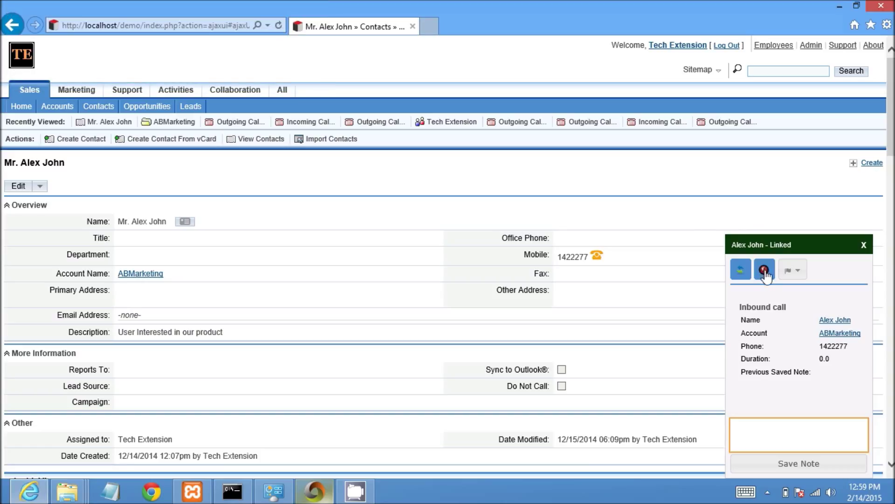
{"action": "left_click", "coordinate": [795, 283]}
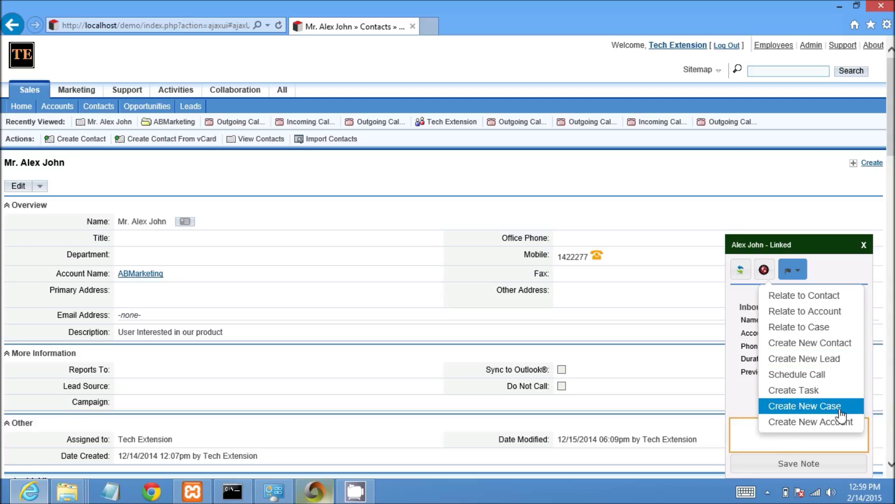
{"action": "left_click", "coordinate": [764, 442]}
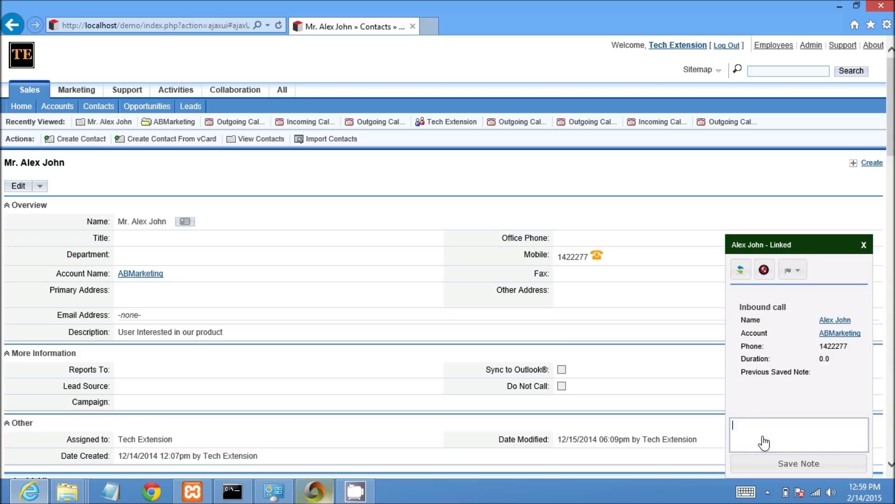
{"action": "left_click", "coordinate": [768, 278]}
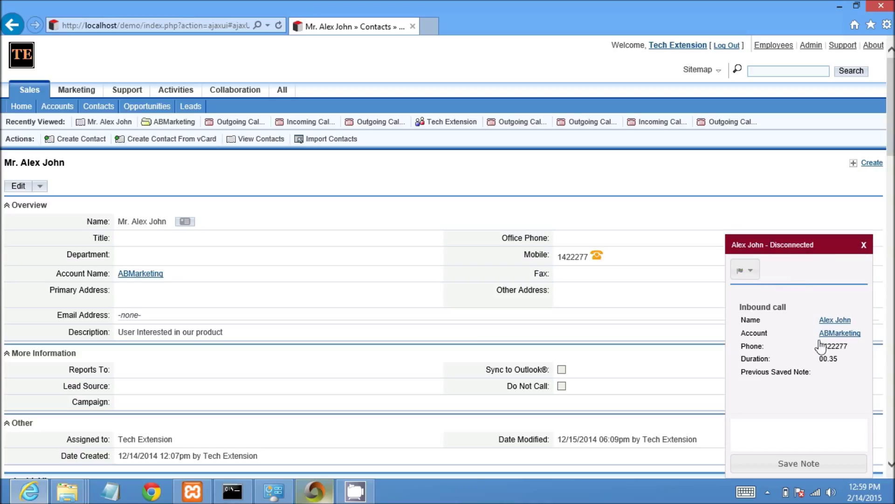
{"action": "left_click", "coordinate": [757, 436]}
{"action": "type", "text": "Out"}
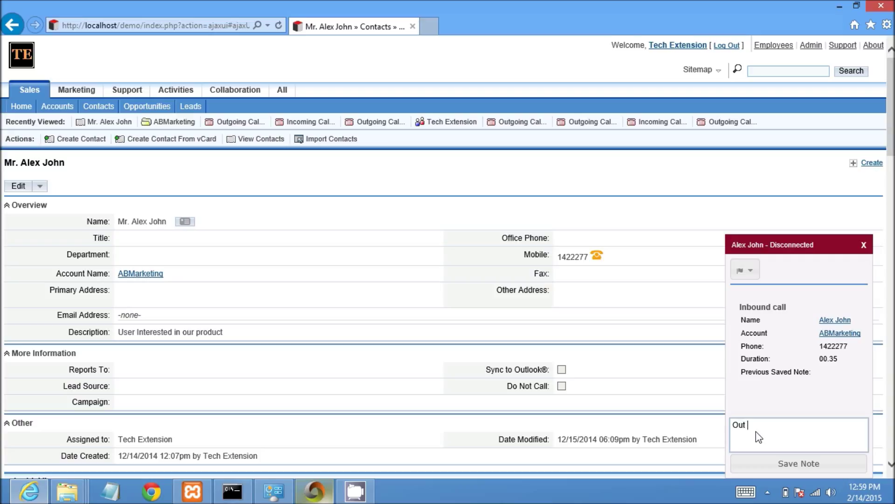
Fix and save the note 'Please contact him' to the call record, then close the pop-up.
{"action": "key", "text": "BackSpace"}
{"action": "key", "text": "BackSpace"}
{"action": "key", "text": "BackSpace"}
{"action": "type", "text": "ct "}
{"action": "type", "text": "him "}
{"action": "type", "text": "for"}
{"action": "left_click", "coordinate": [816, 468]}
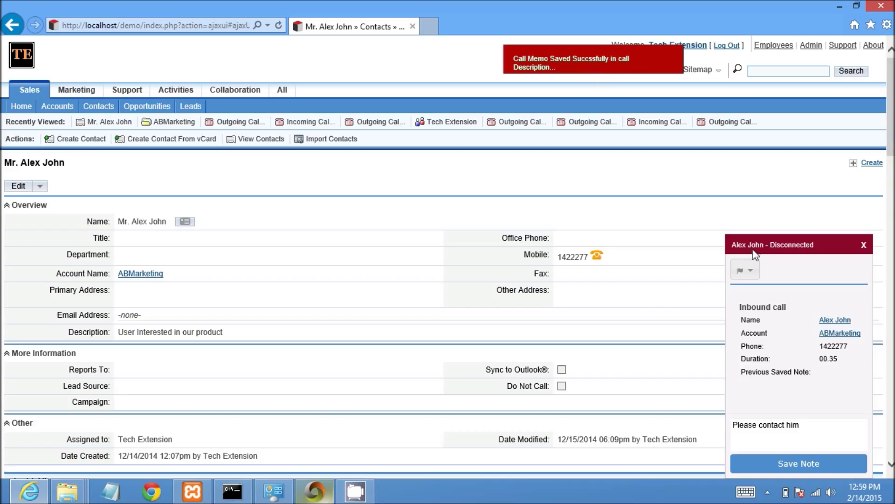
{"action": "left_click", "coordinate": [865, 244]}
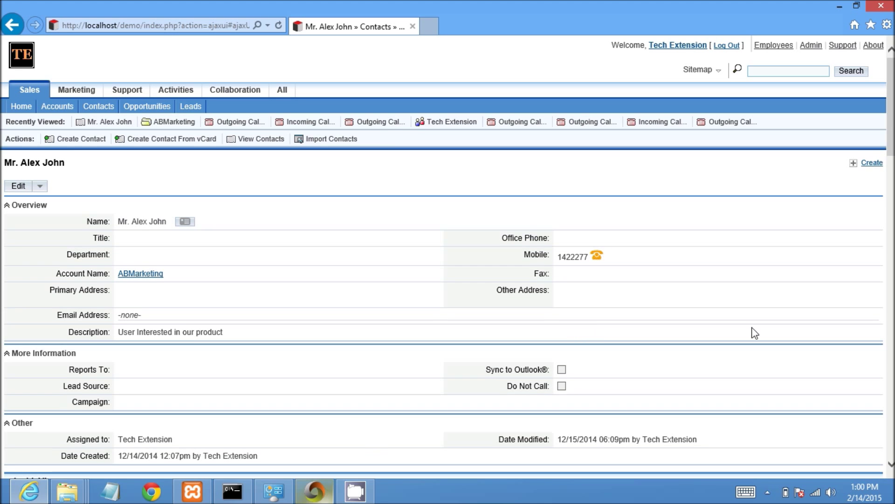
{"action": "left_click_drag", "start_coordinate": [889, 131], "coordinate": [889, 230]}
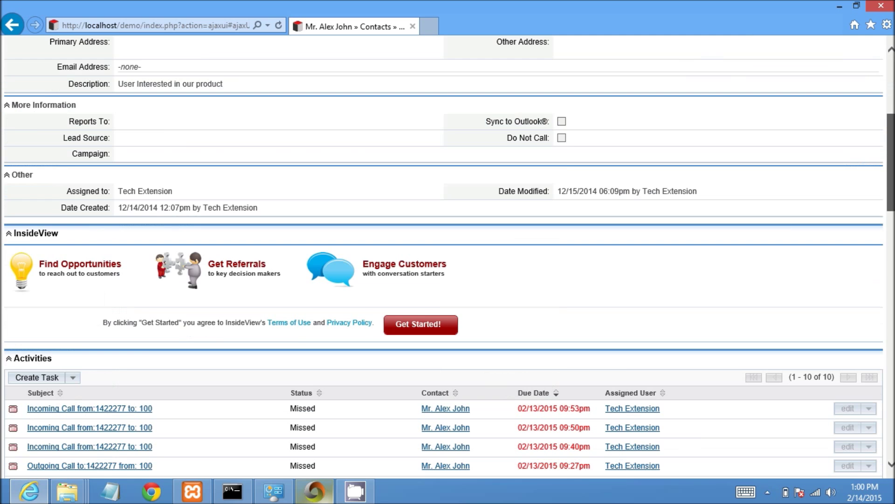
{"action": "scroll", "coordinate": [448, 279], "scroll_direction": "down", "scroll_amount": 1}
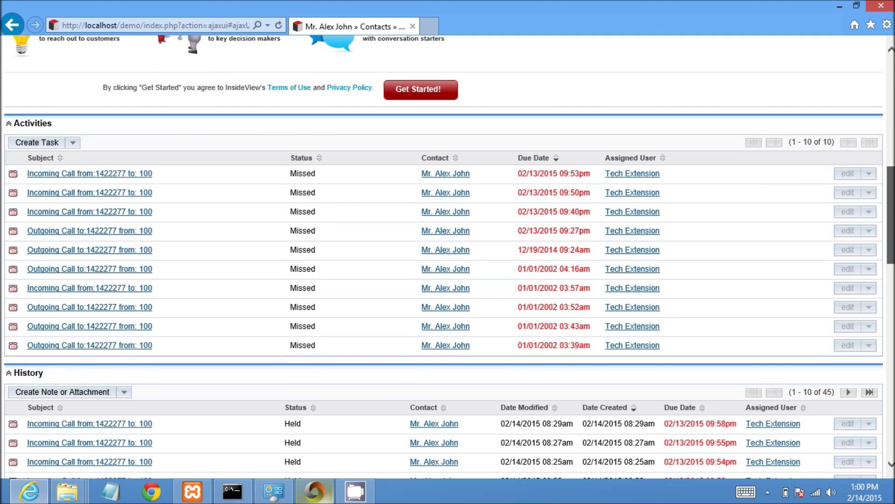
{"action": "scroll", "coordinate": [154, 352], "scroll_direction": "down", "scroll_amount": 1}
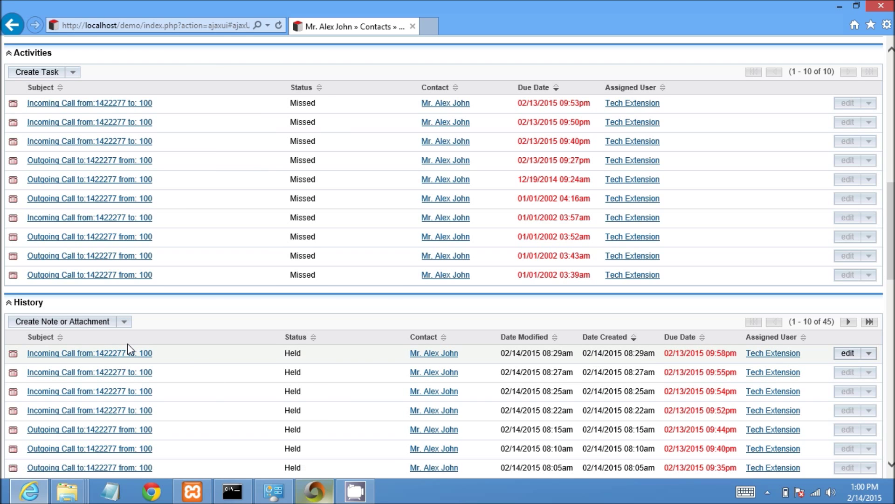
{"action": "left_click", "coordinate": [120, 354]}
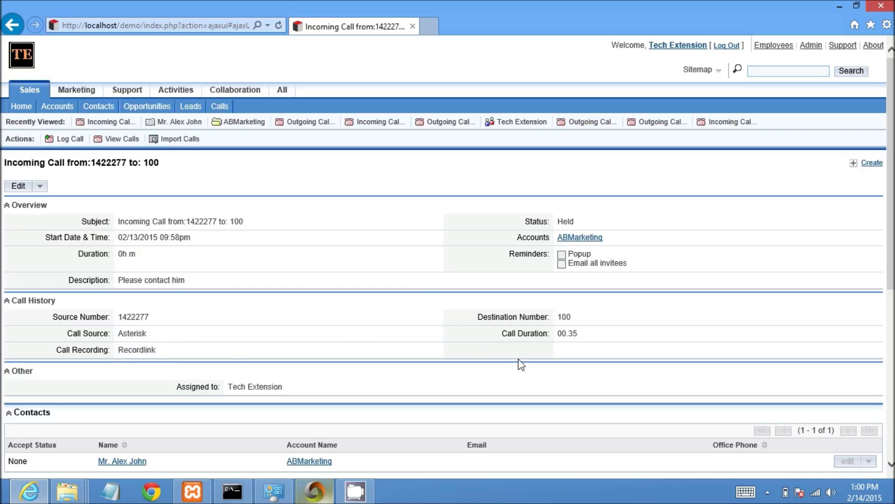
{"action": "left_click_drag", "start_coordinate": [559, 334], "coordinate": [592, 331]}
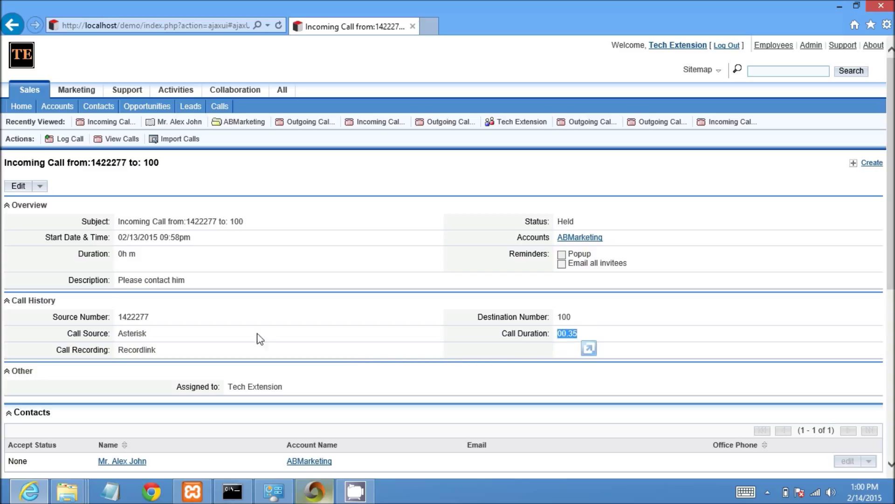
{"action": "left_click", "coordinate": [140, 280]}
{"action": "triple_click", "coordinate": [195, 280]}
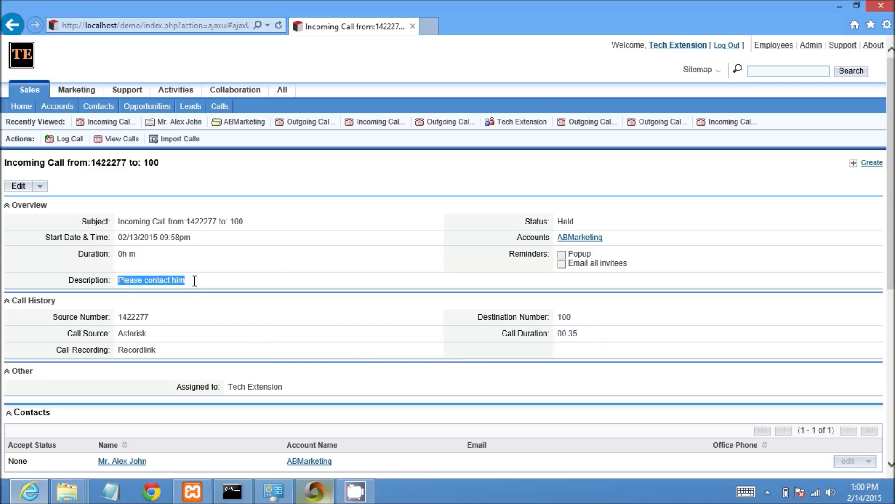